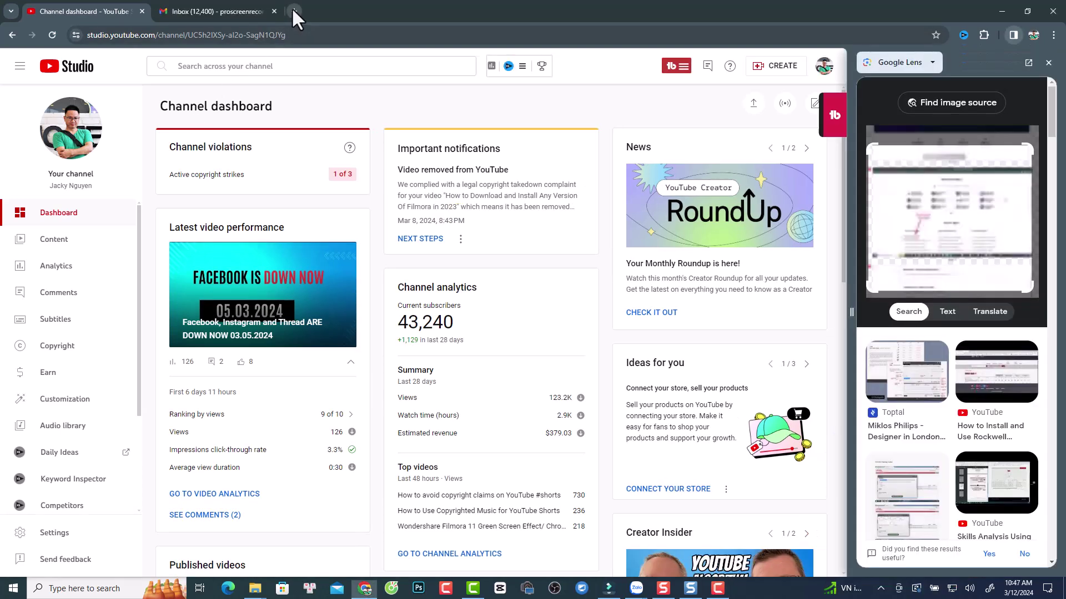
Step: Open filmora.wondershare.com in a new tab, close the image search side panel, and scroll down
click(293, 10)
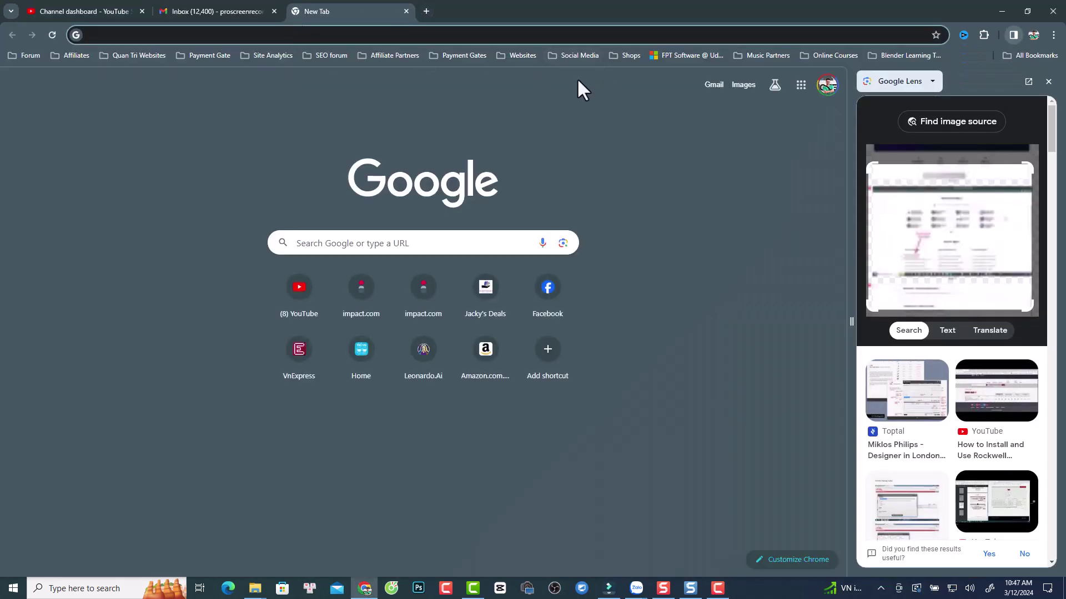
text(filmora.wondershare.com)
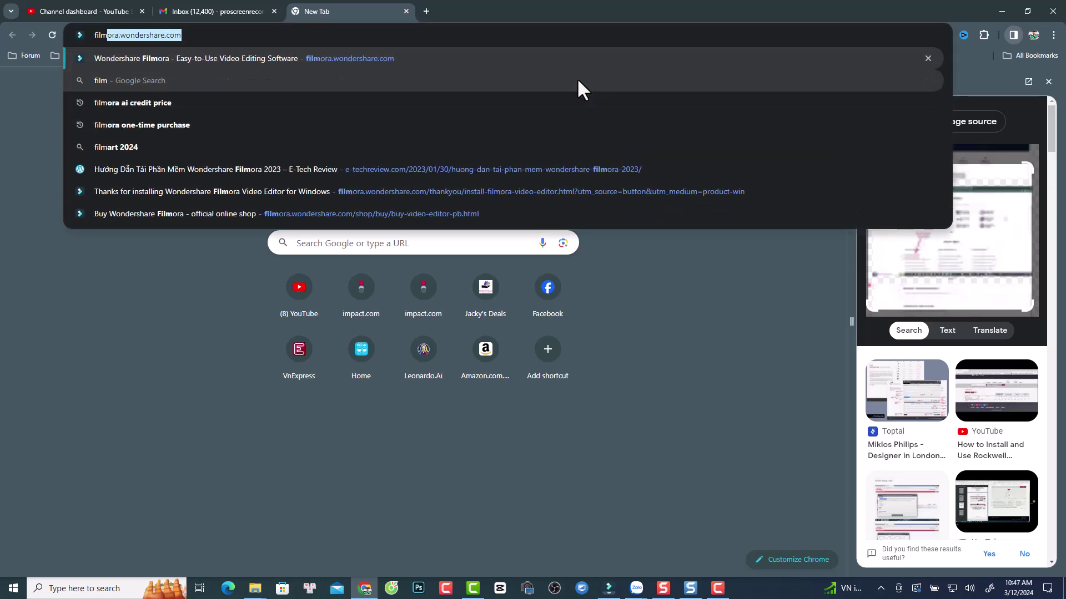
key(Return)
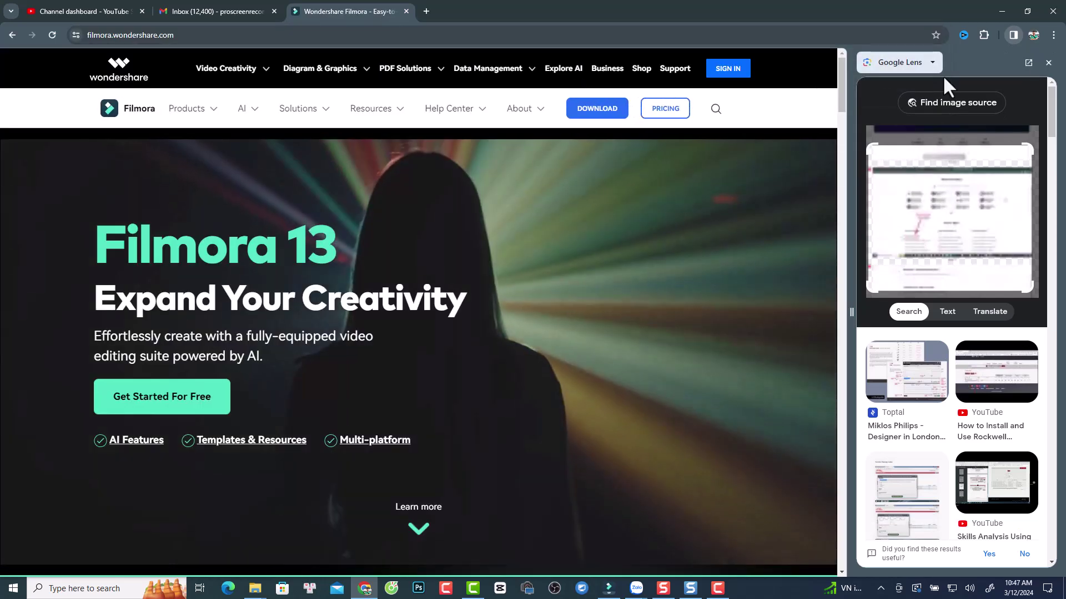
click(1048, 63)
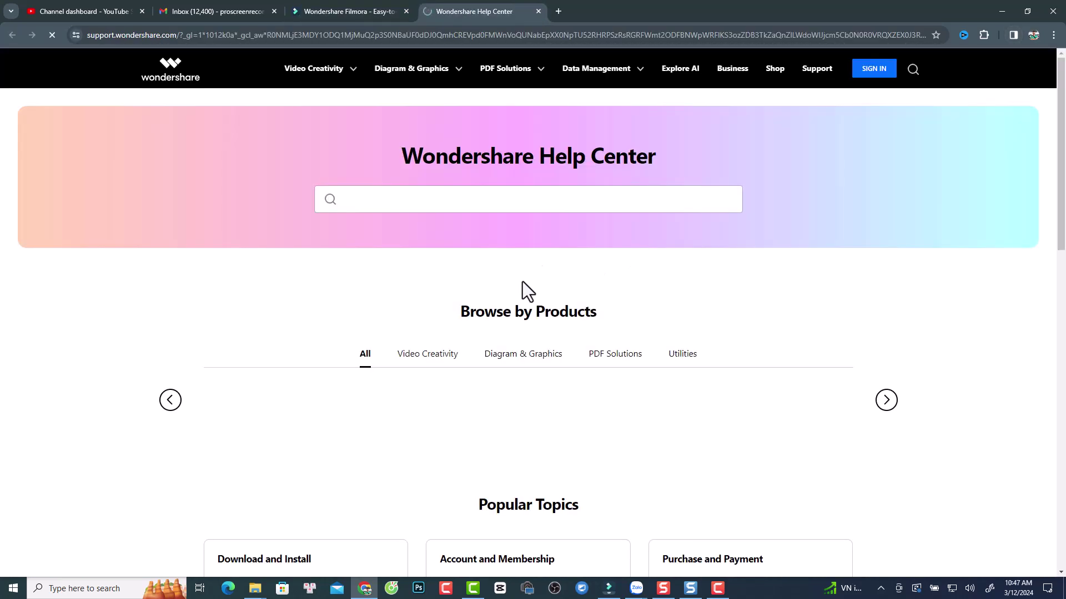
scroll(491, 308, down, 2)
scroll(493, 316, down, 5)
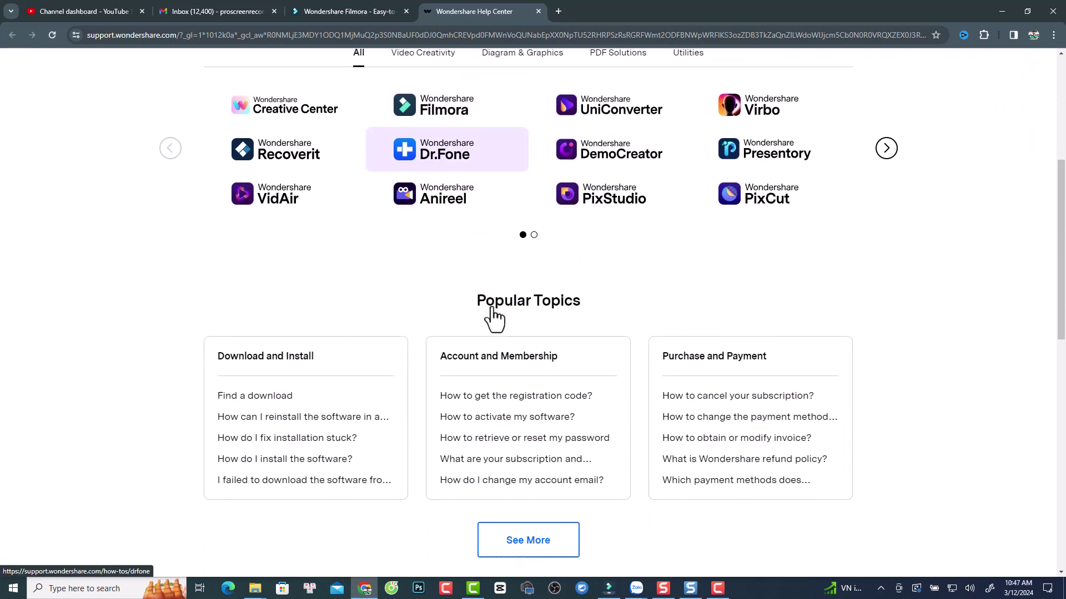
Step: Open the Find a download help page and list available Filmora versions for Windows
click(279, 308)
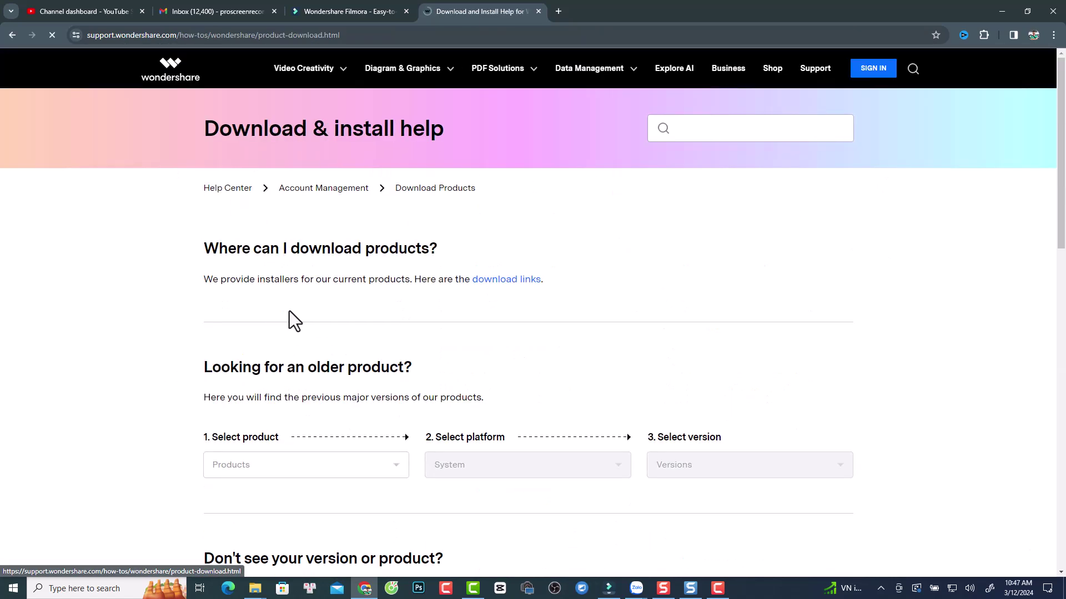
scroll(454, 350, down, 3)
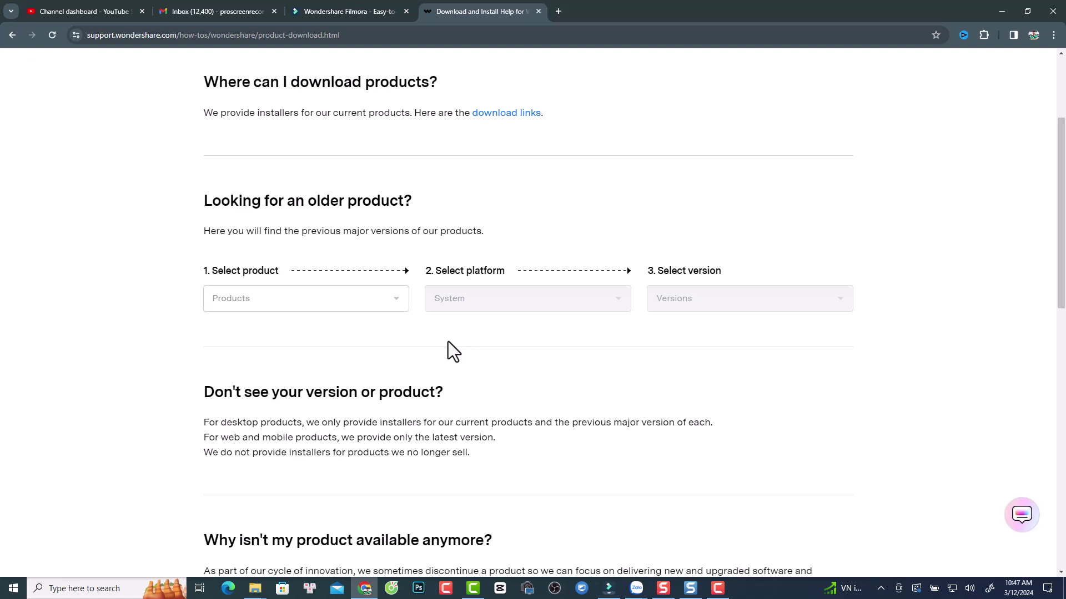
click(398, 308)
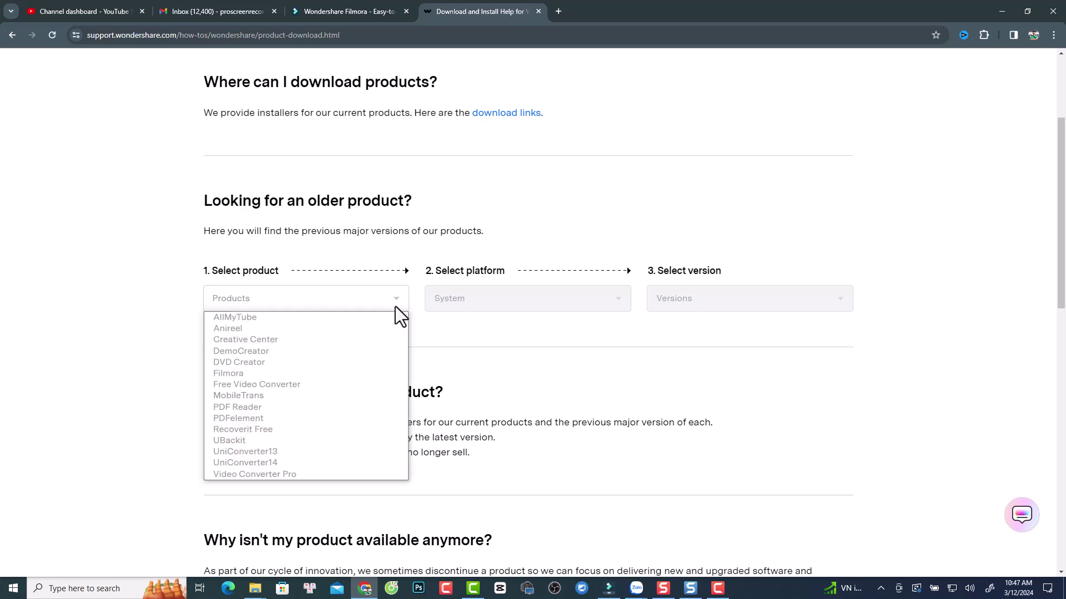
click(251, 372)
click(602, 303)
click(491, 321)
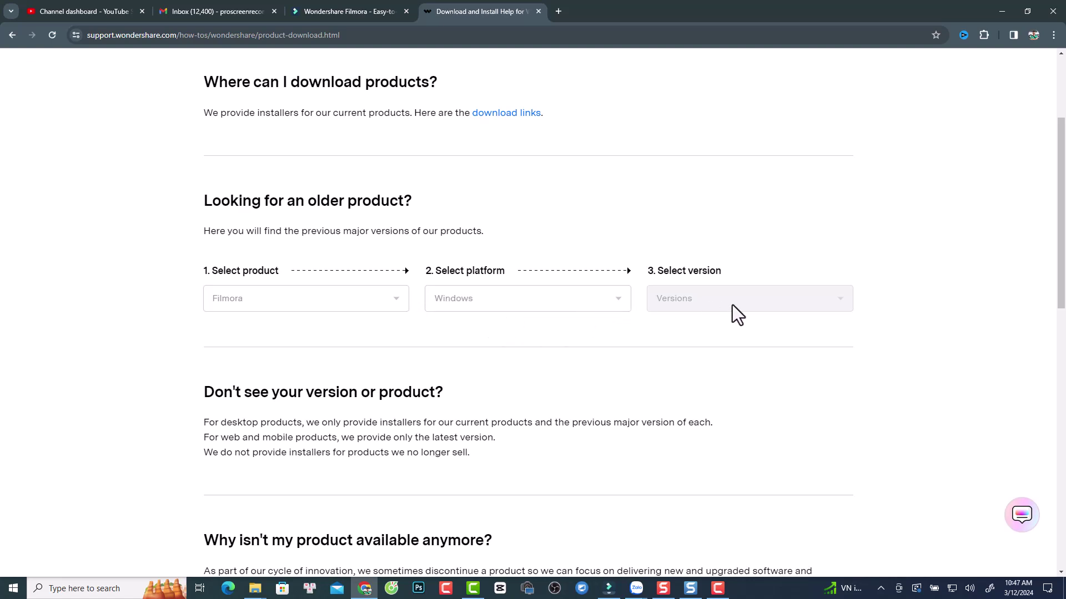
click(837, 303)
scroll(812, 358, down, 3)
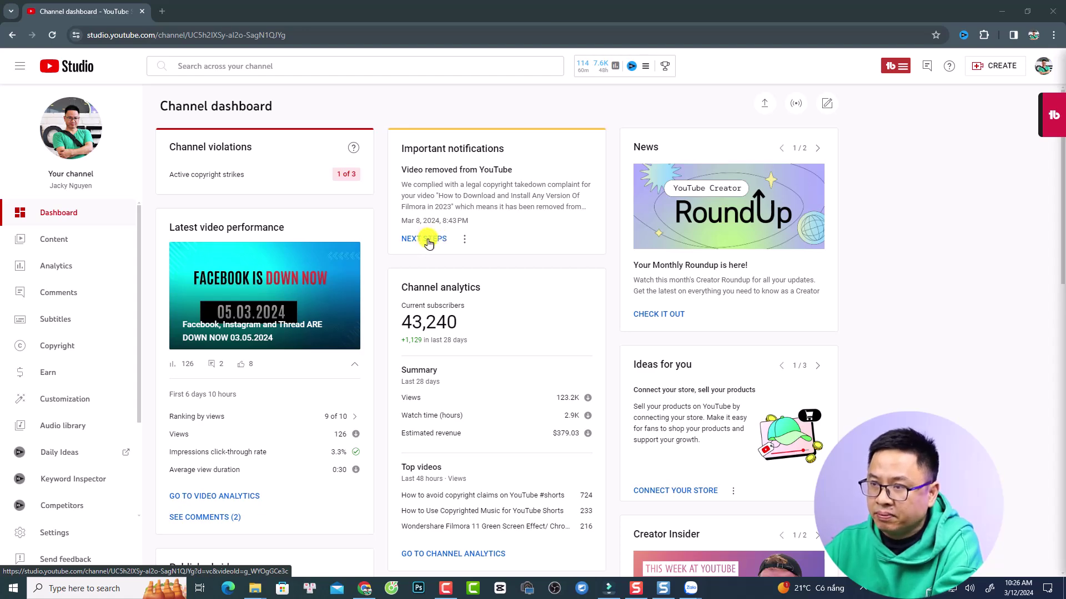
Step: Open NEXT STEPS for the removed video to view its Video copyright details
click(426, 243)
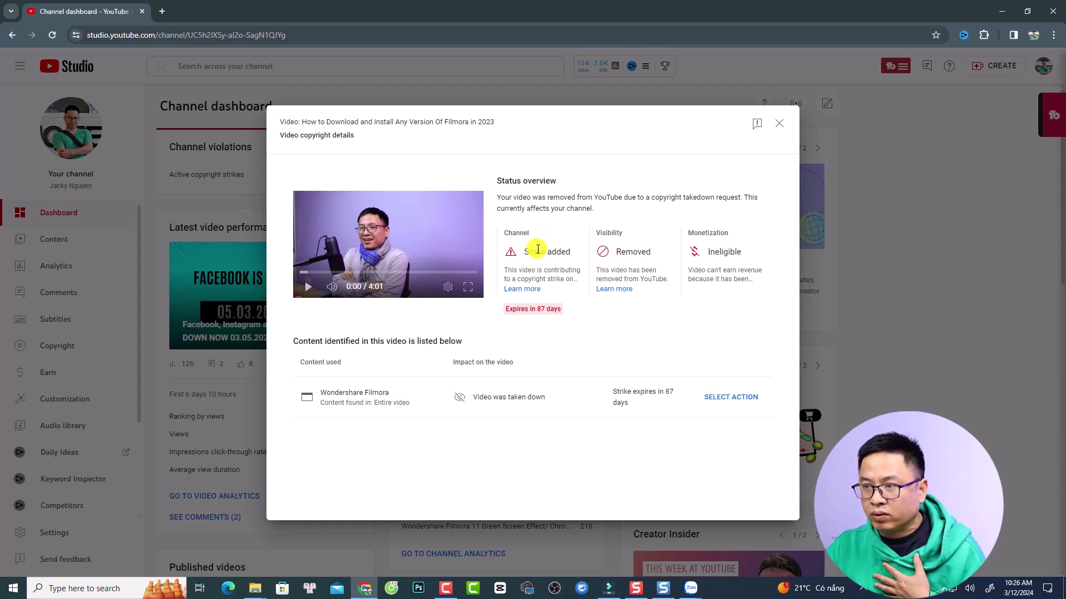
mouse_move(549, 311)
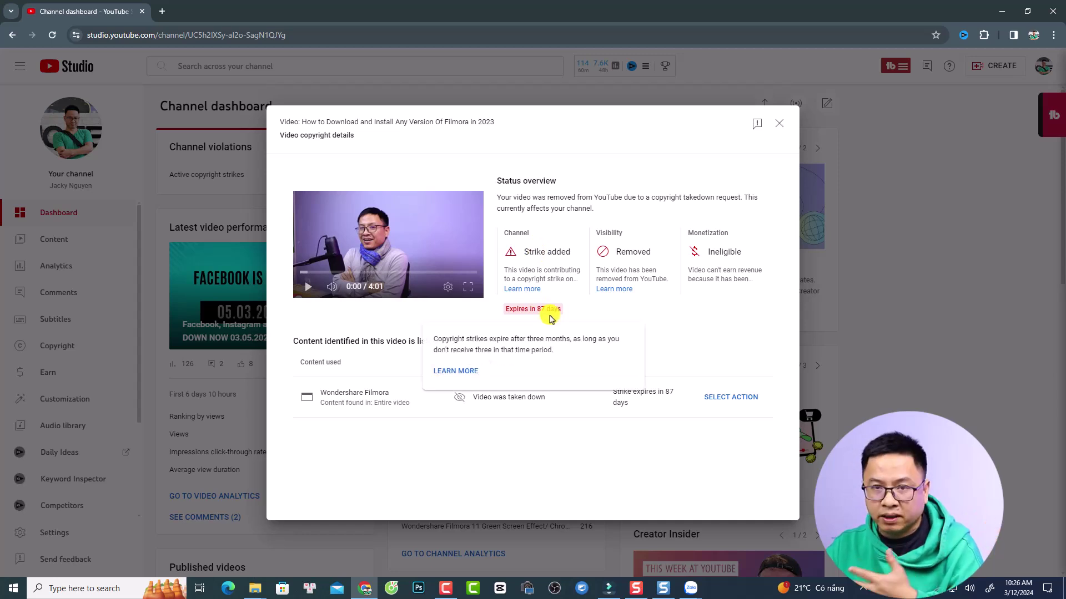
Step: Choose to submit a counter notification, acknowledge its implications, and advance to the contact info step
click(731, 398)
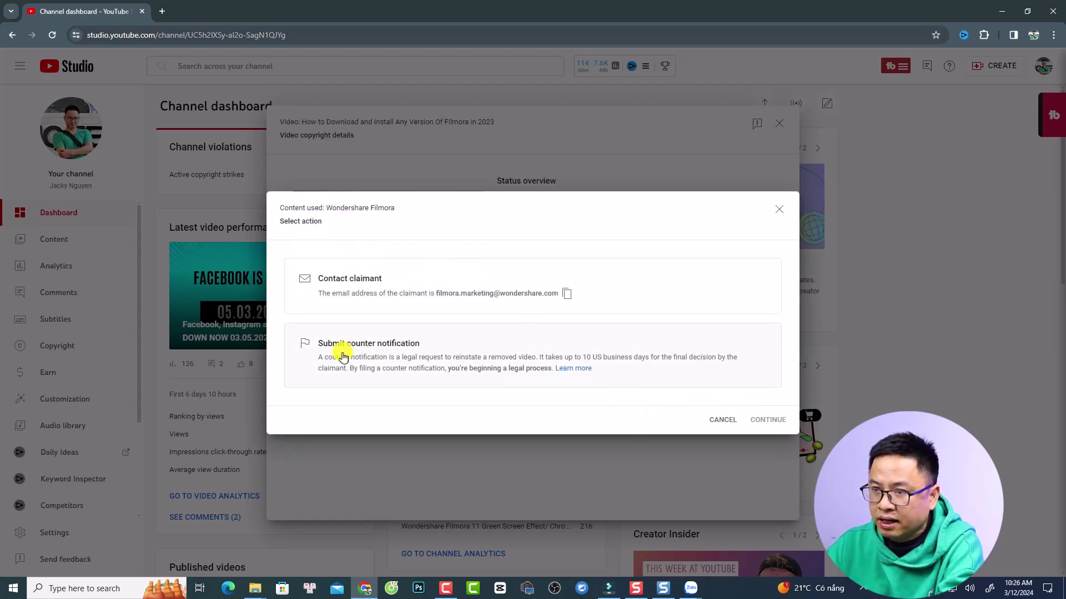
click(407, 355)
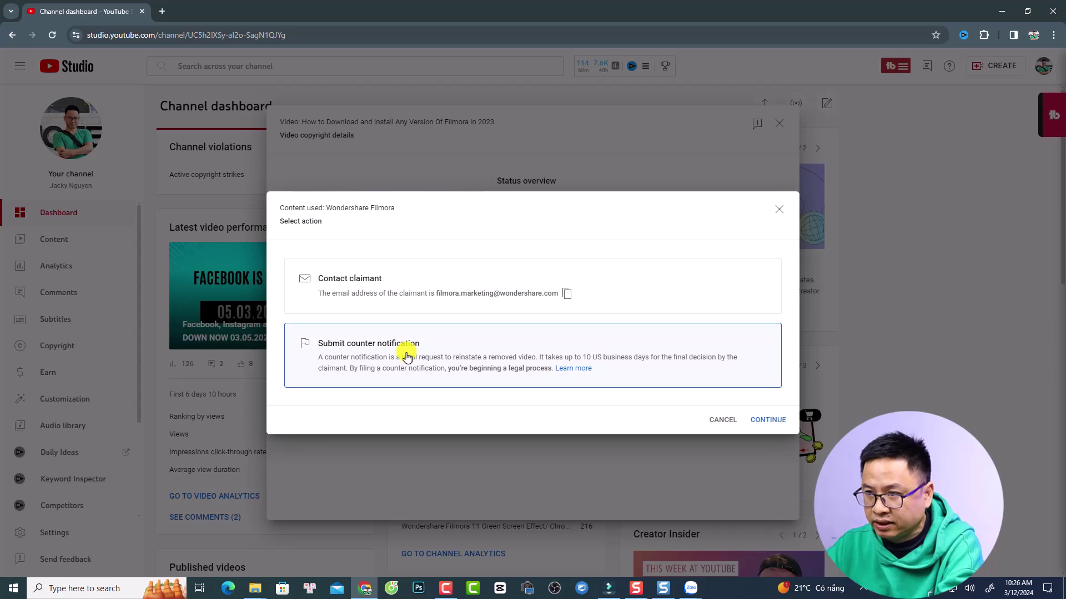
click(766, 420)
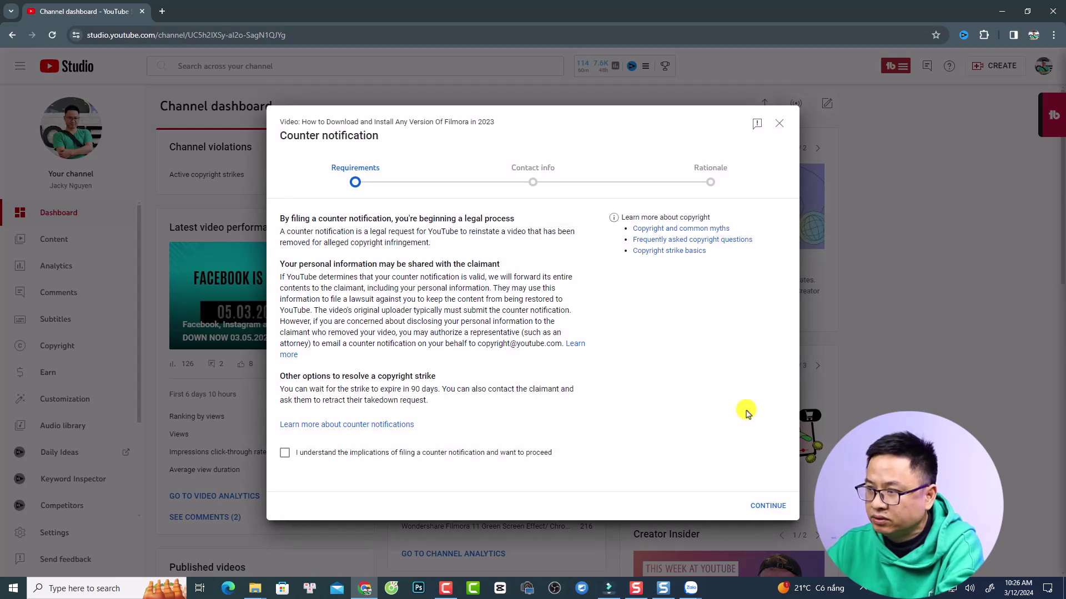
click(284, 458)
click(768, 507)
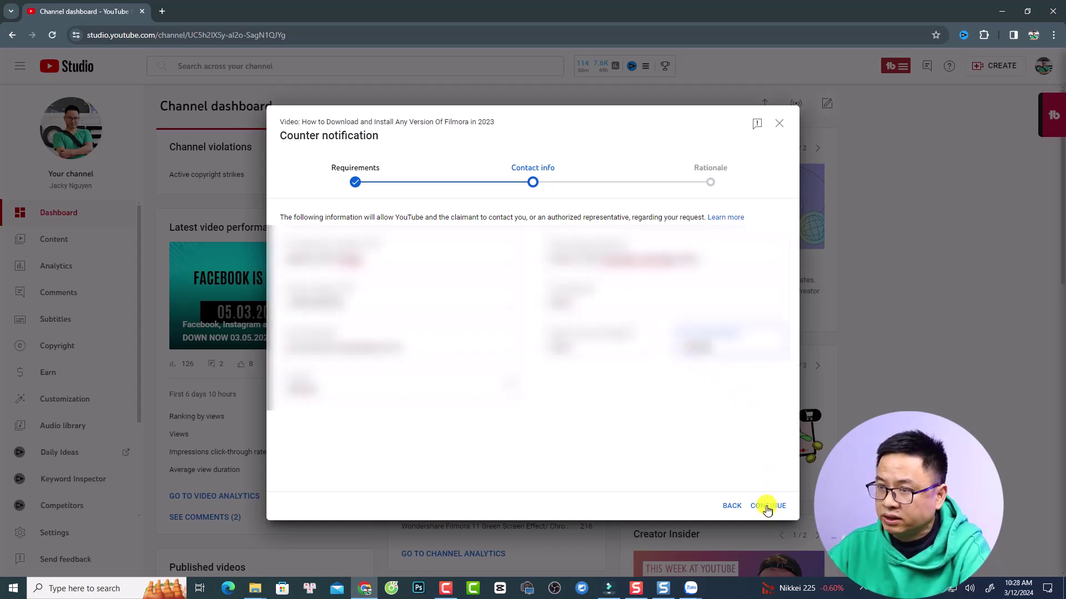
Step: Explain that the removal is a mistake since the video only shows downloading software from its official site
click(768, 506)
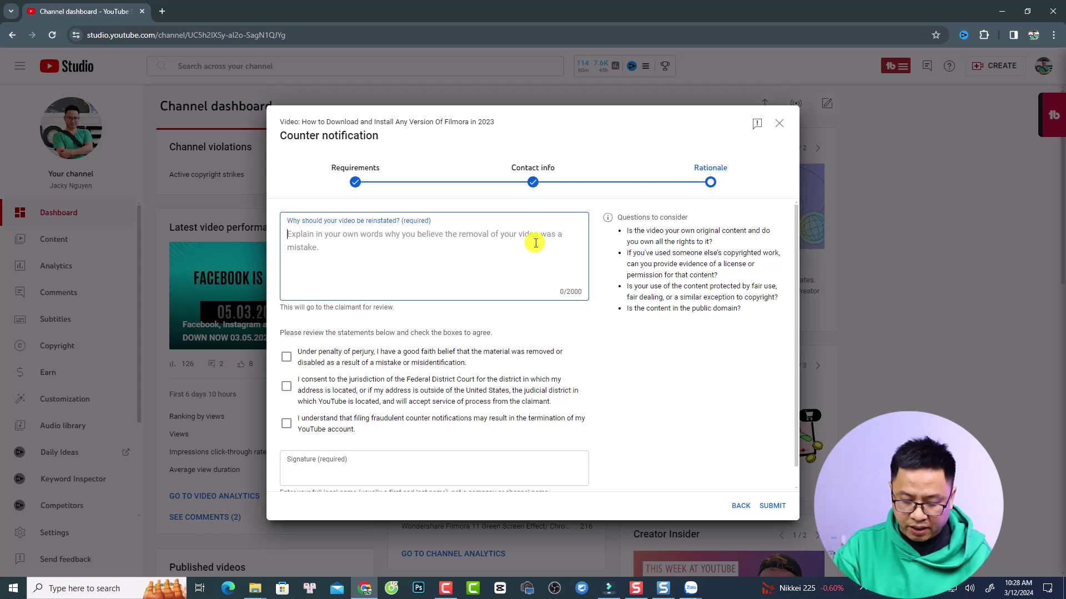
text(Hi YouTube team,)
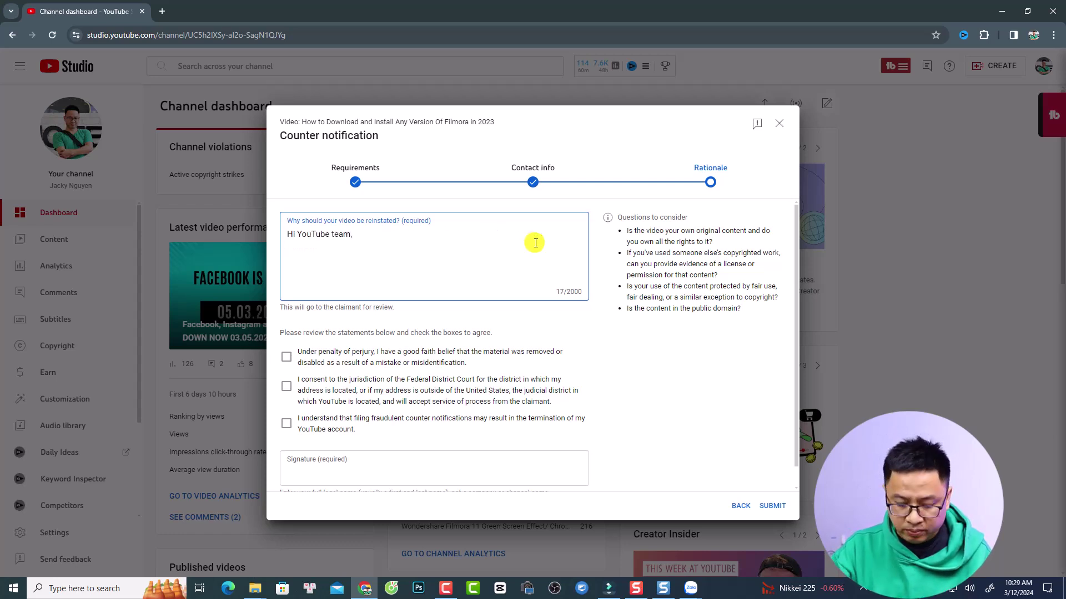
text(I believe )
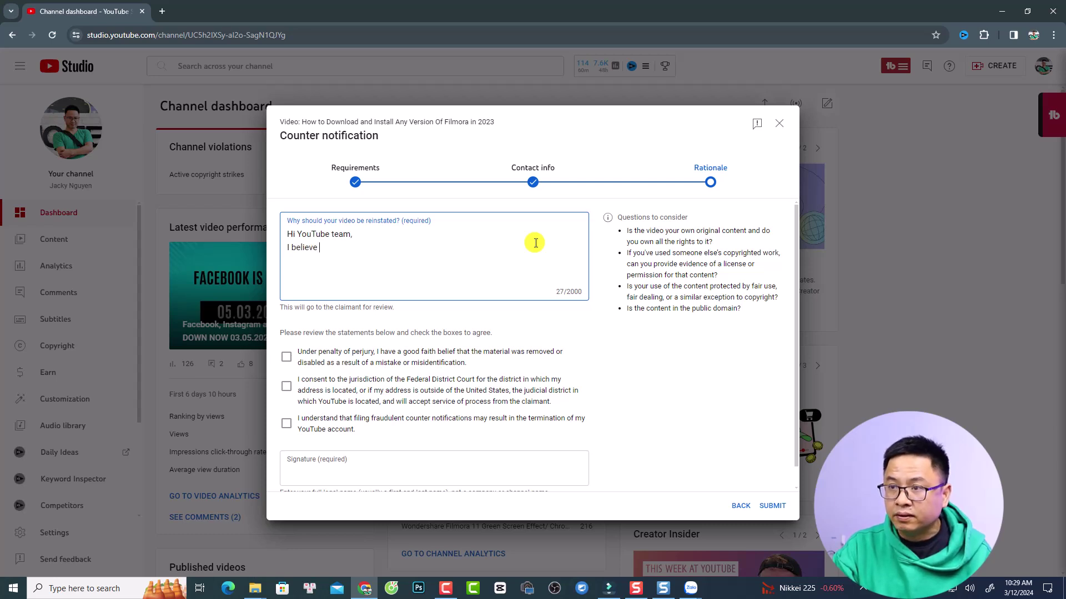
text(that the removal )
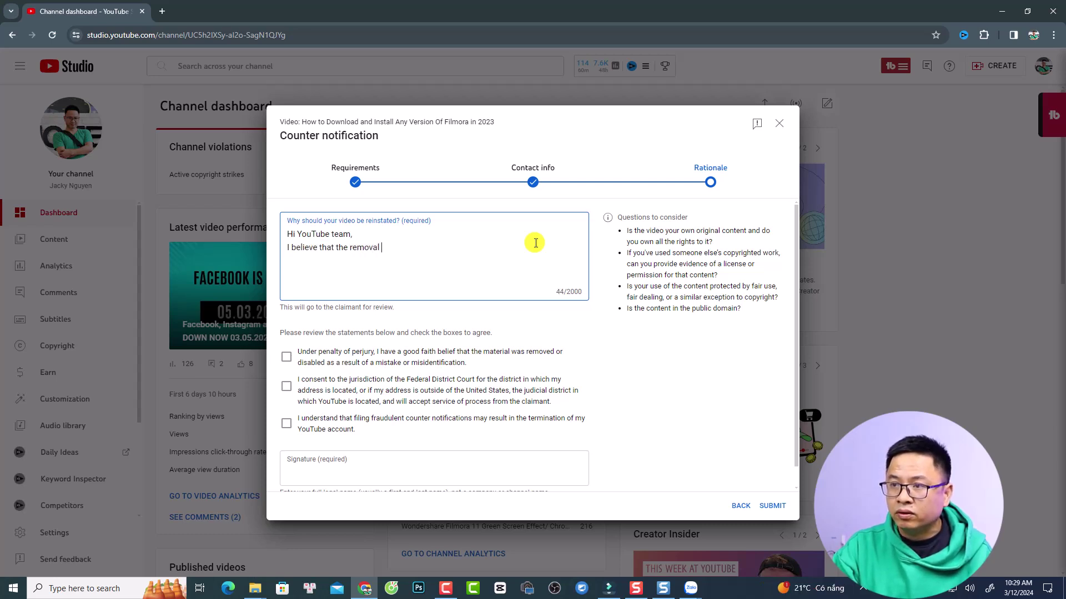
text(is a mistake because my video show people how to download a so)
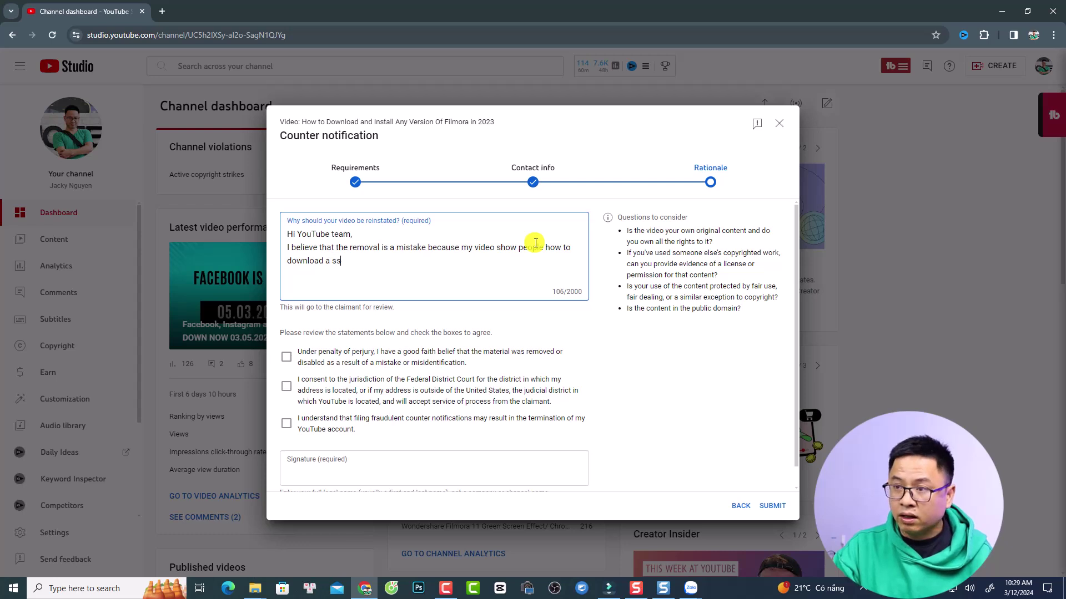
text(ftware from it)
text(s official w)
text(ebsite. I d)
text(id)
text( not show peole)
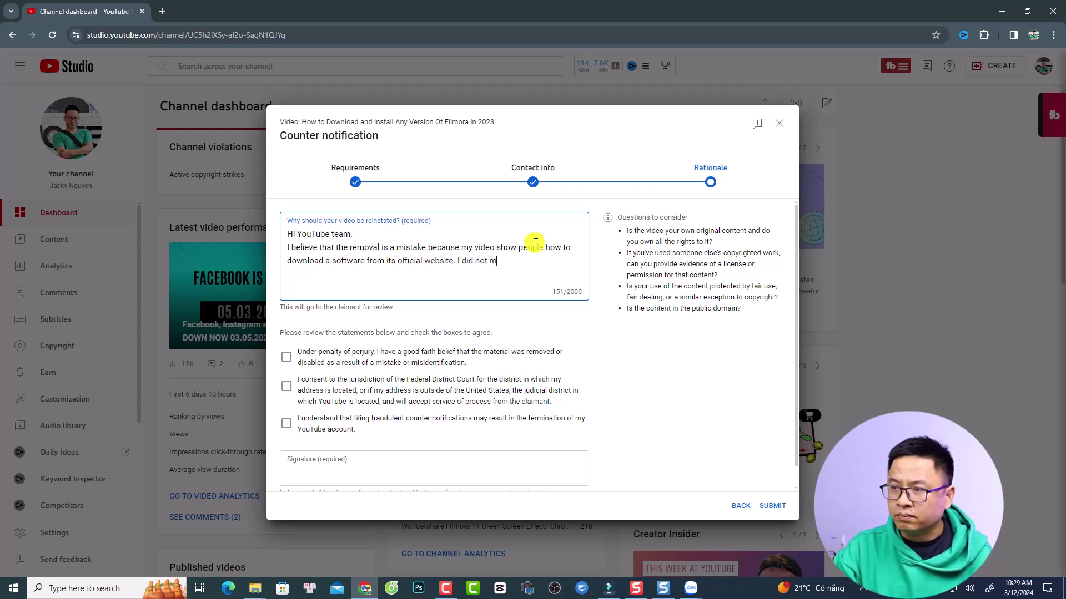
key(BackSpace)
key(BackSpace)
text(ple how to )
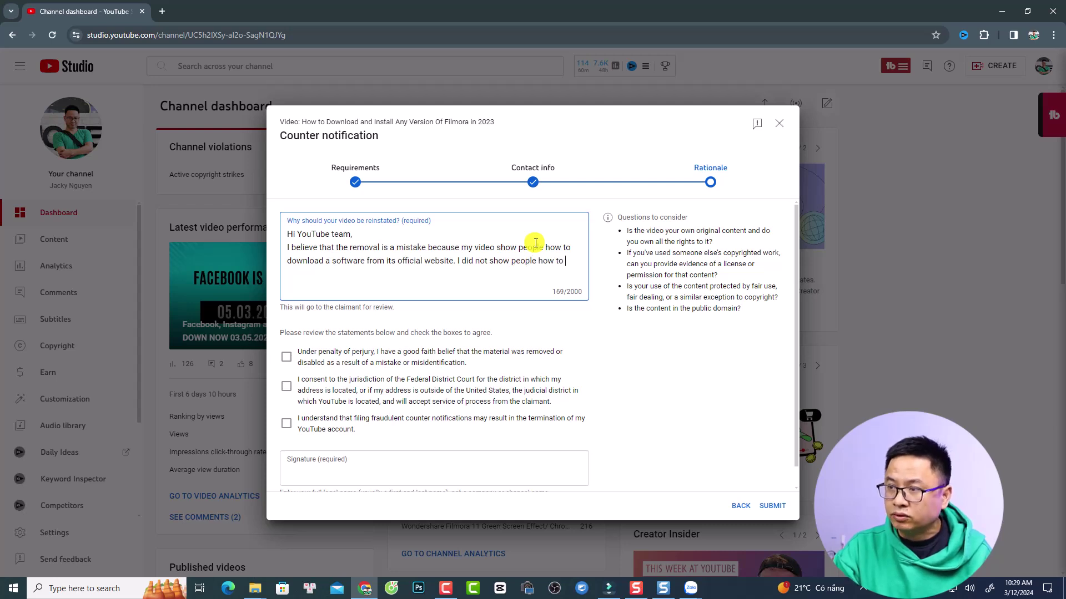
text(pirate a s)
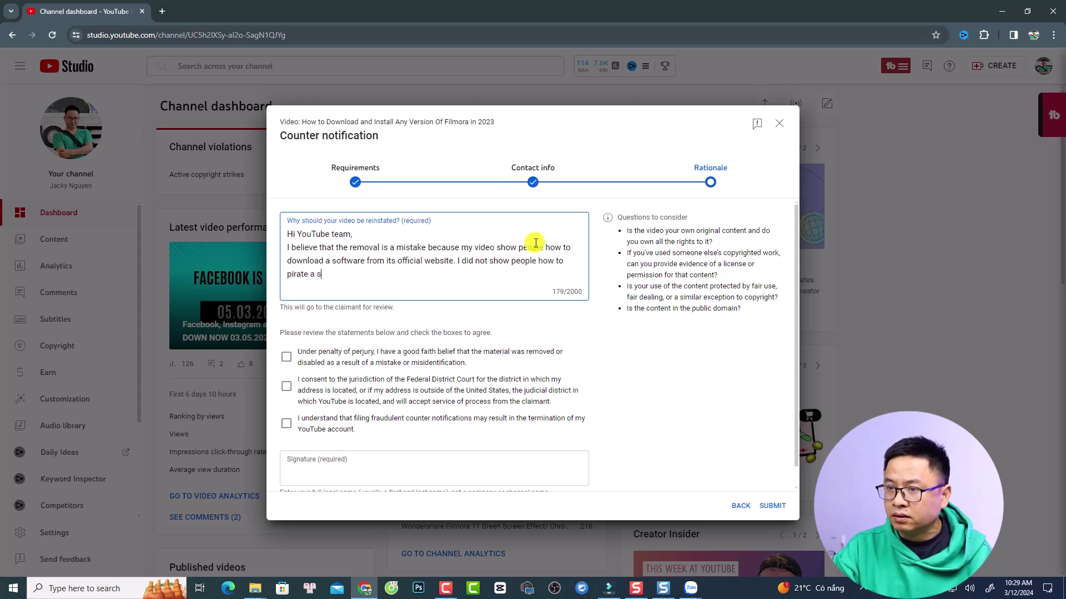
text(oftware. Please watch my video carefully to understand.)
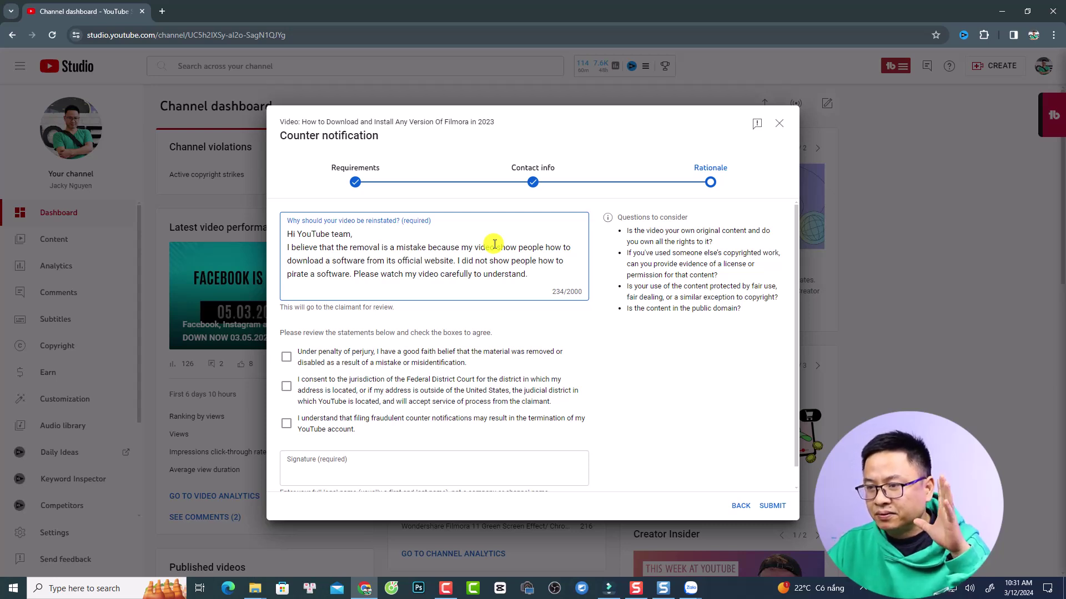
Step: Tick the perjury, jurisdiction and fraudulent-notice statements, then sign with the full legal name
click(287, 358)
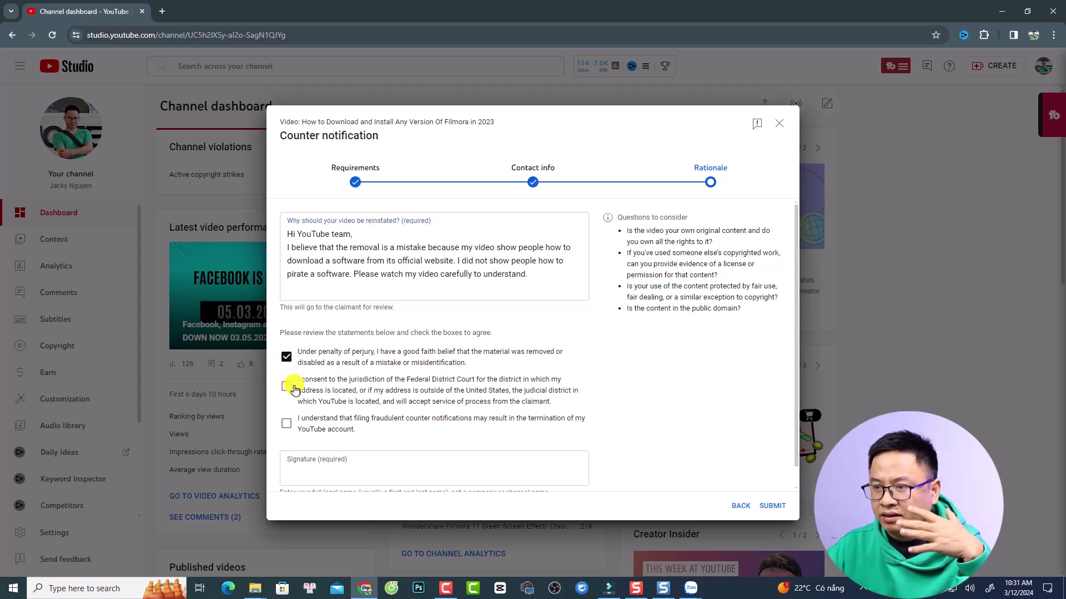
click(287, 390)
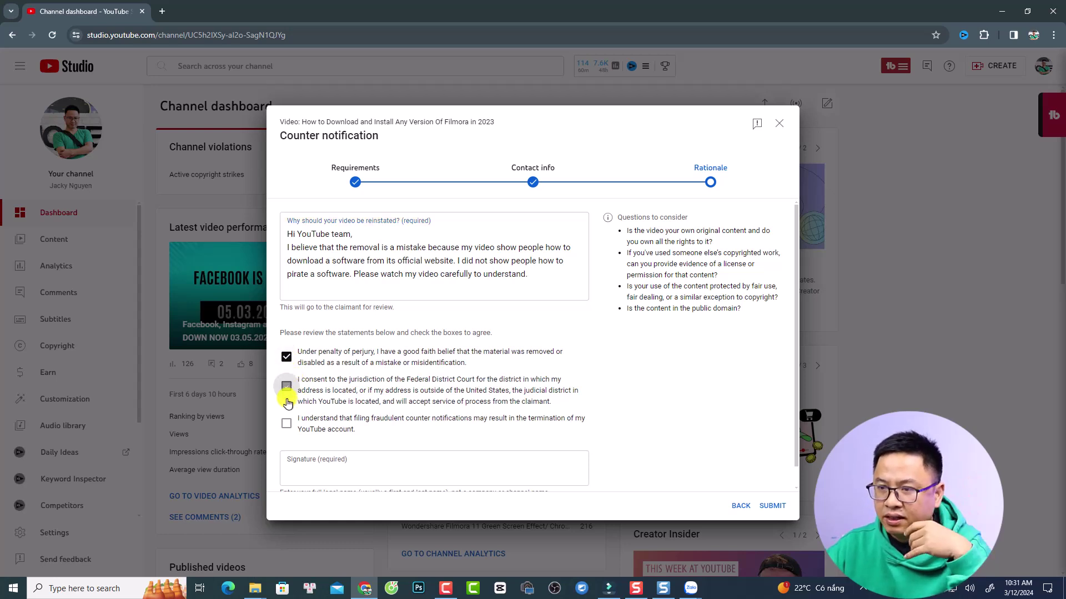
click(288, 423)
scroll(383, 423, down, 1)
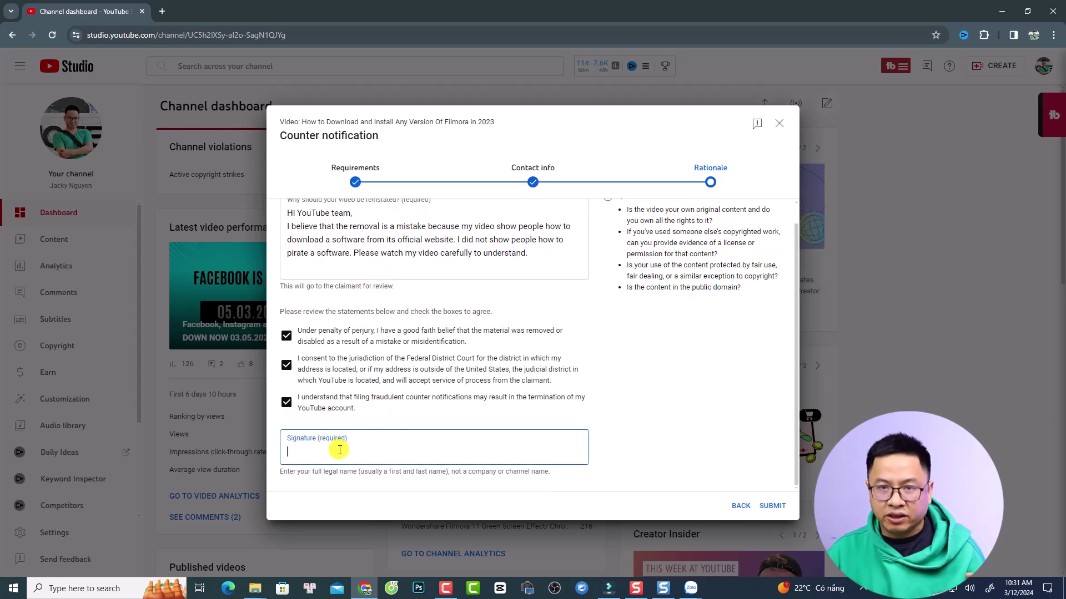
text(Nguyue)
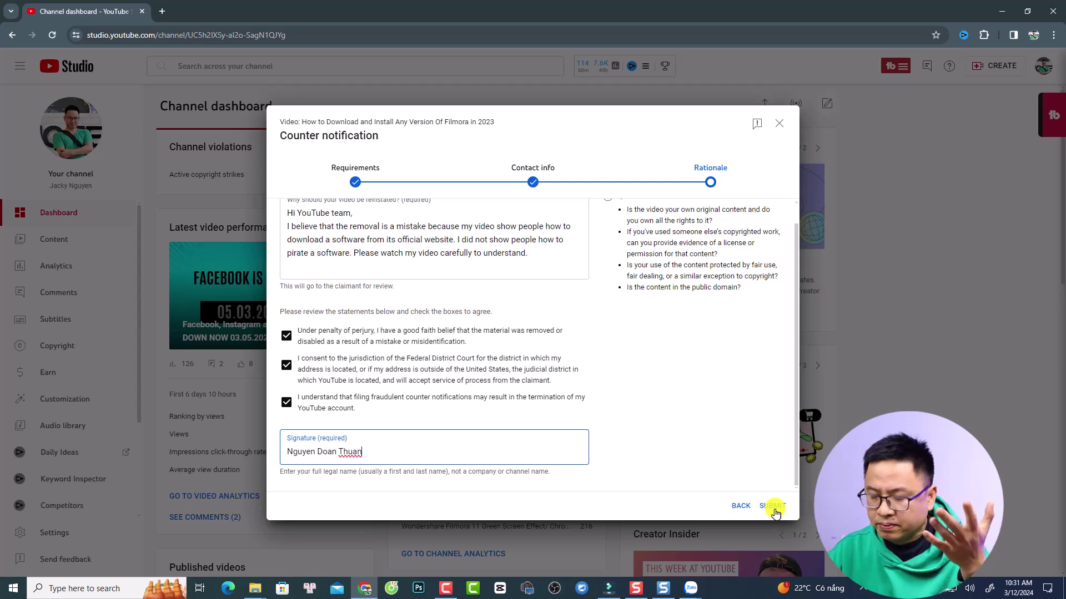
Step: Submit the Filmora counter notification for review
click(773, 508)
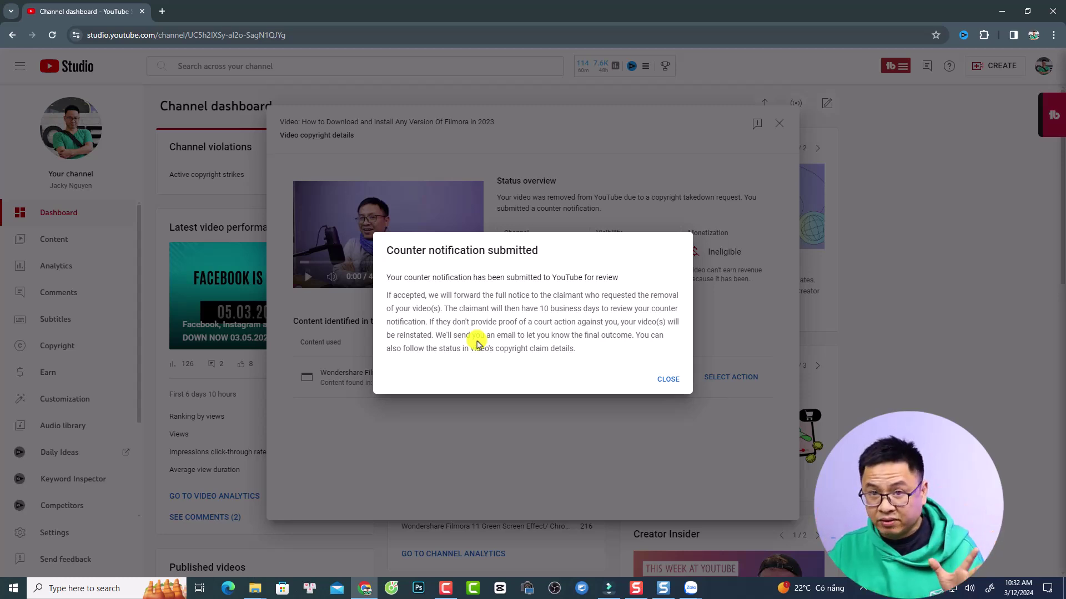
Step: Close the submission confirmation and the Video copyright details dialog
click(665, 380)
key(Escape)
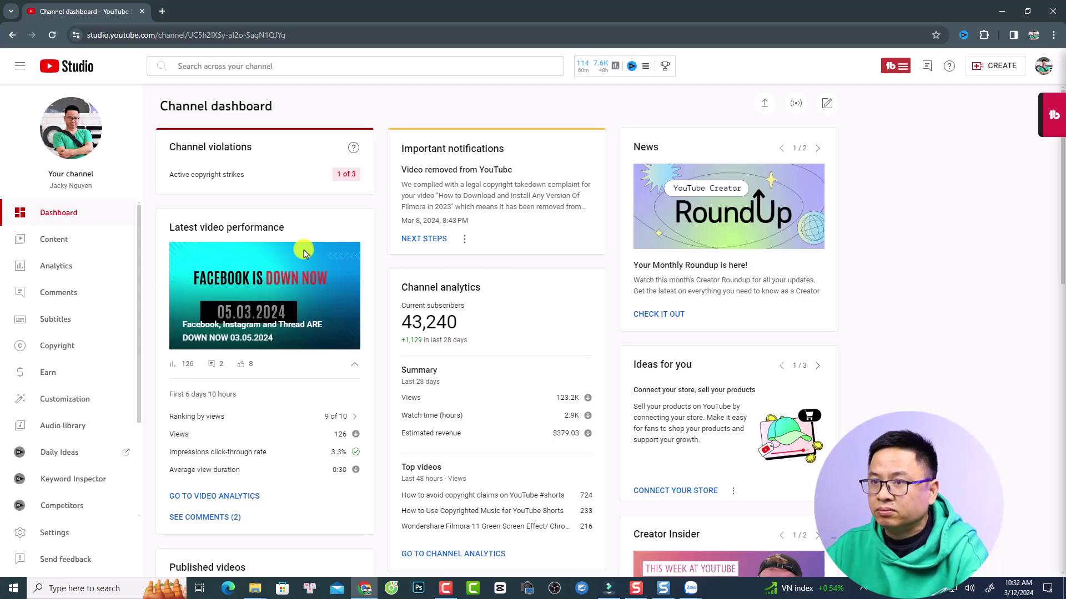